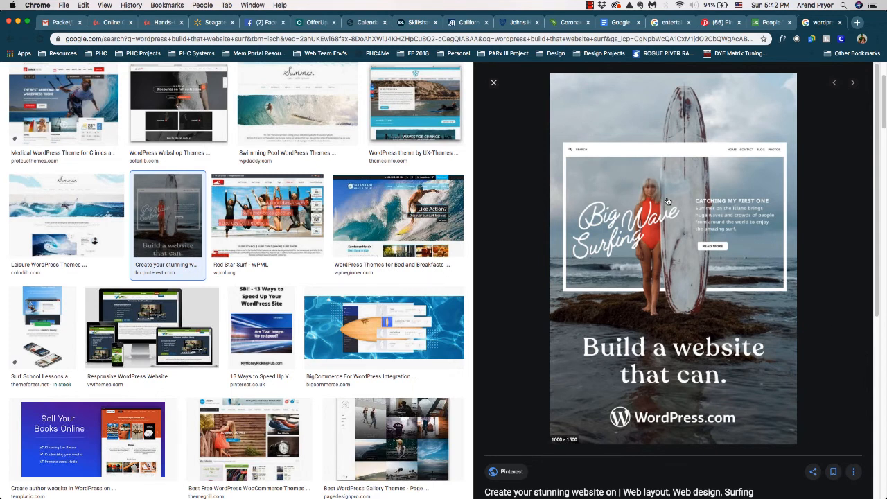
Copy the Pixabay photo of the two standing travelers and paste it into the open Sketch document
key(super+Tab)
key(super+Tab)
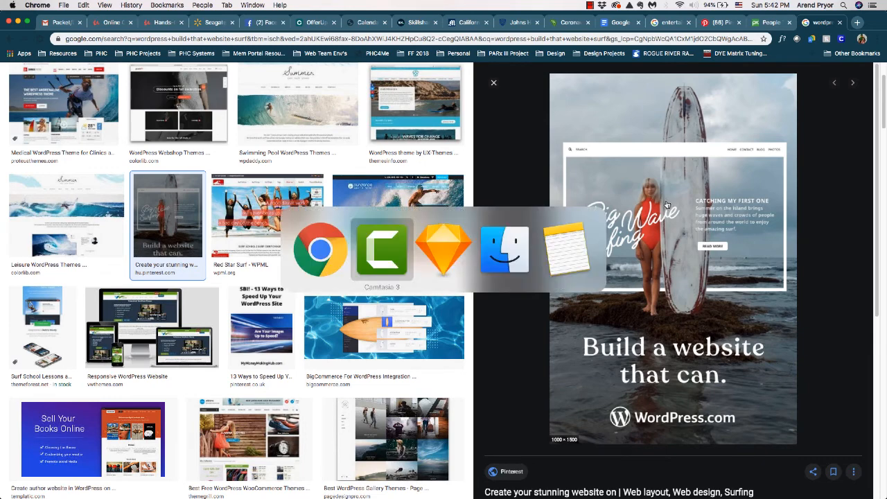
key(super+Tab)
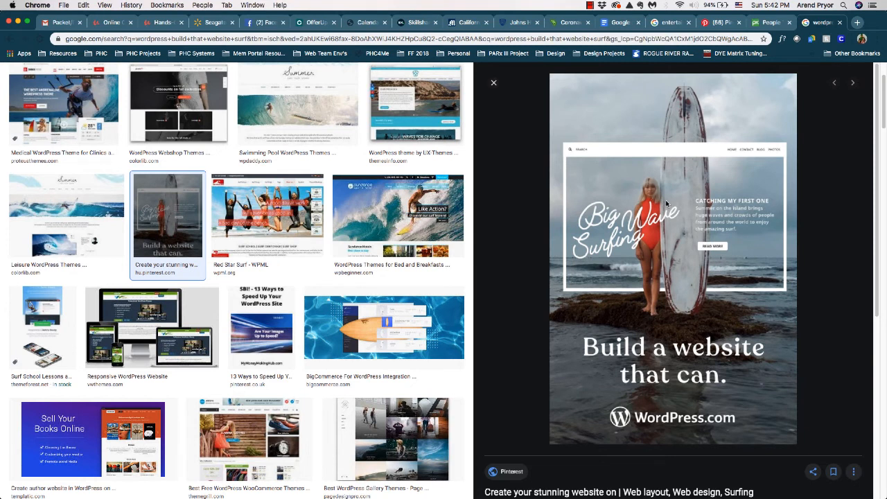
key(ctrl+shift+Tab)
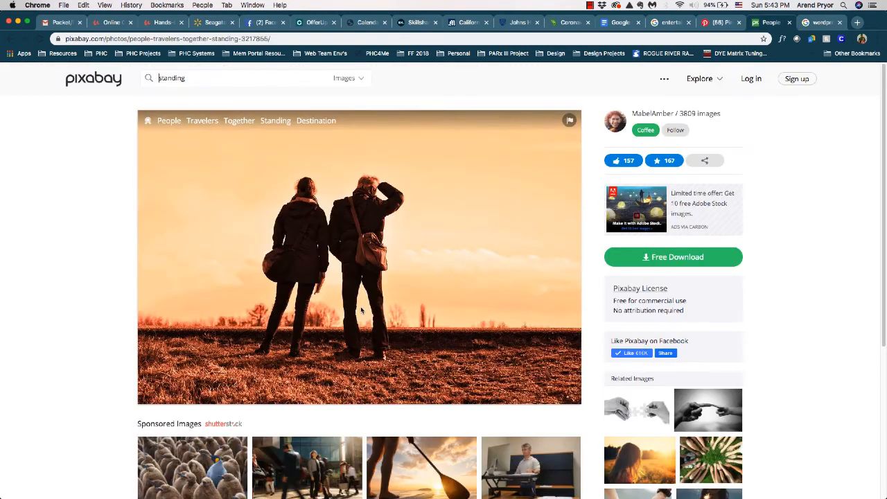
right_click(410, 286)
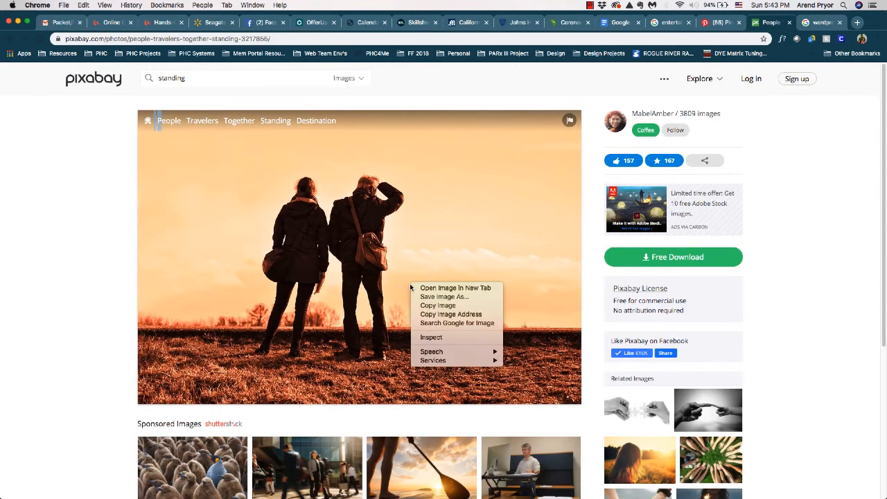
click(421, 306)
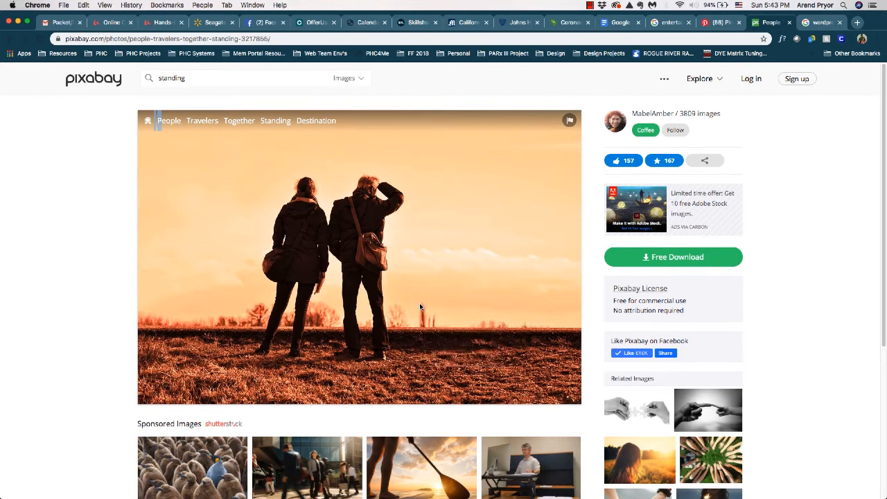
key(super+Tab)
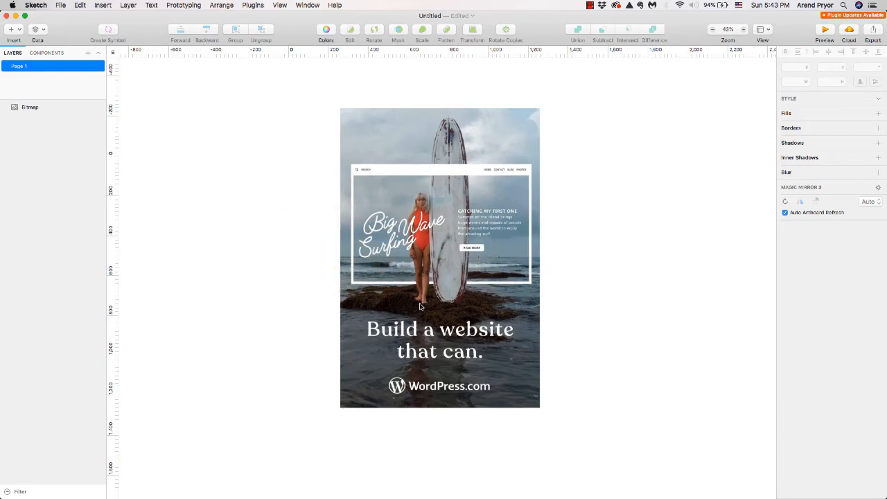
key(super+v)
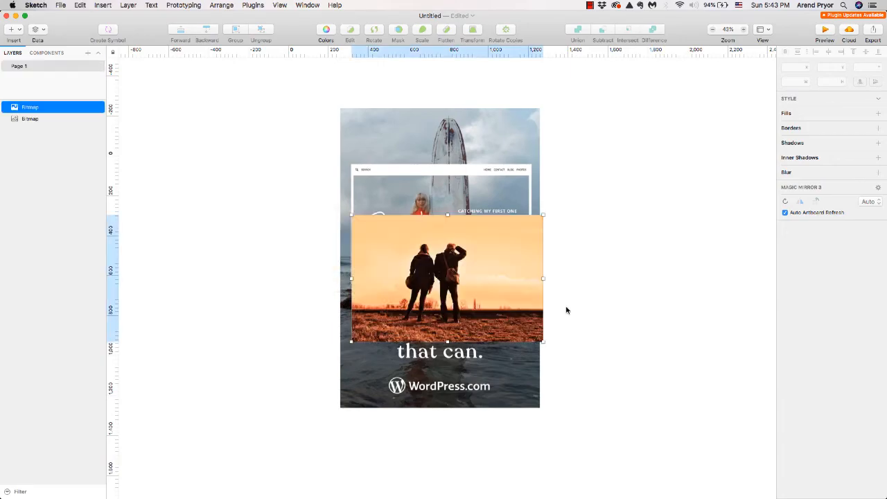
Place the travelers photo beside the surfing reference image and enlarge it to about 1912 × 1269
drag(633, 278, 694, 184)
drag(747, 235, 851, 380)
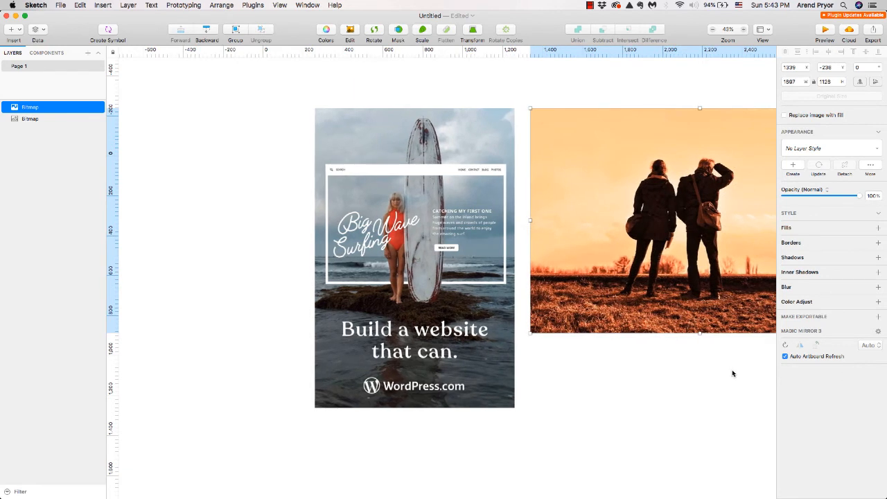
drag(730, 370, 580, 373)
drag(559, 305, 570, 321)
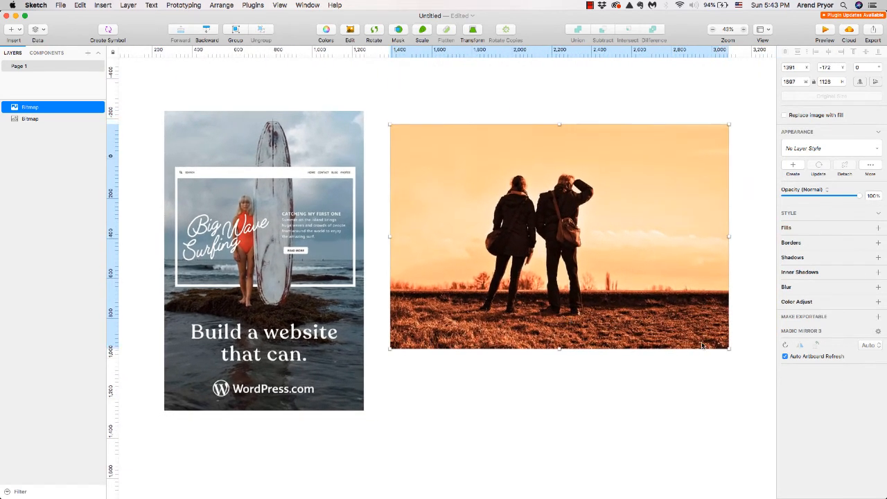
drag(728, 348, 772, 378)
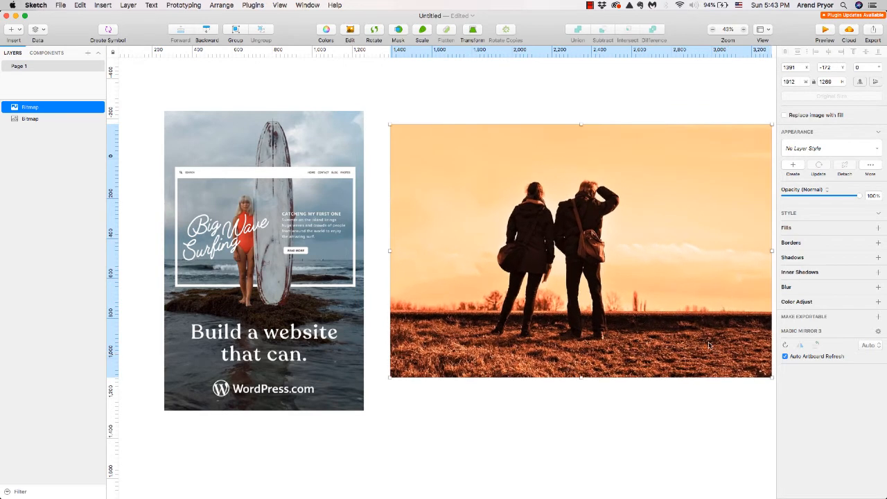
click(620, 117)
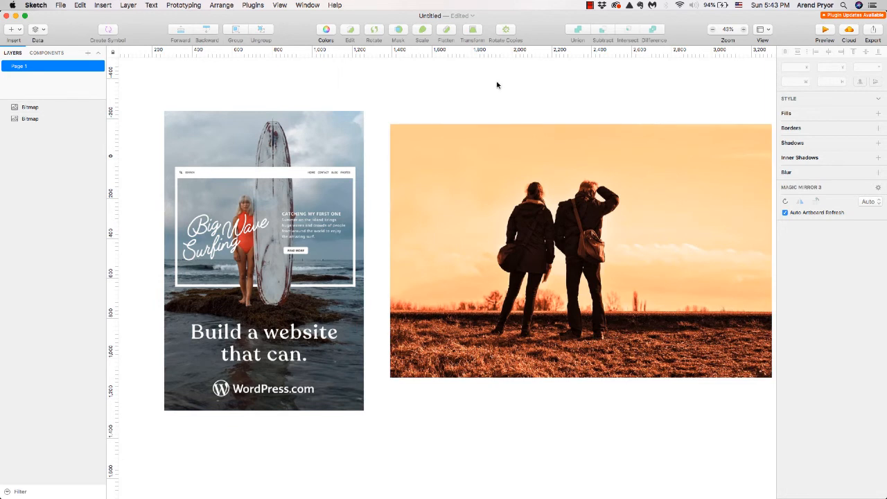
Draw a rectangle about 1606 × 866 over the travelers photo and center it horizontally
key(r)
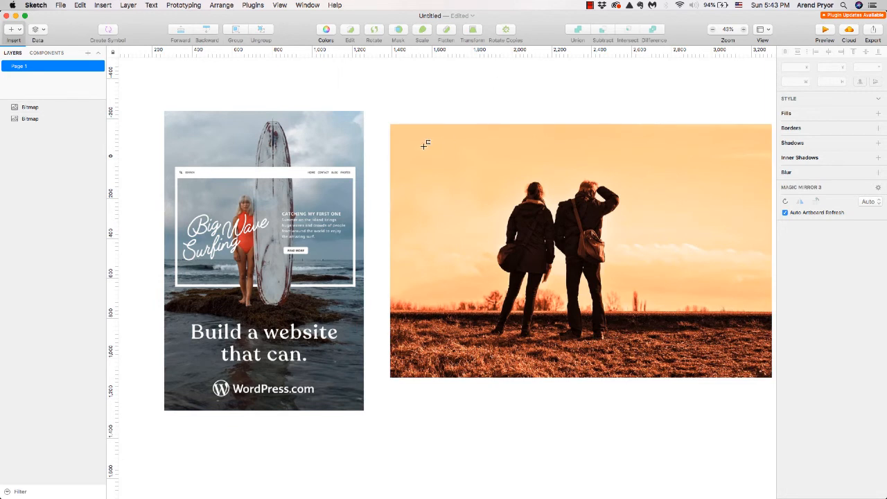
drag(424, 146, 744, 319)
drag(692, 250, 689, 243)
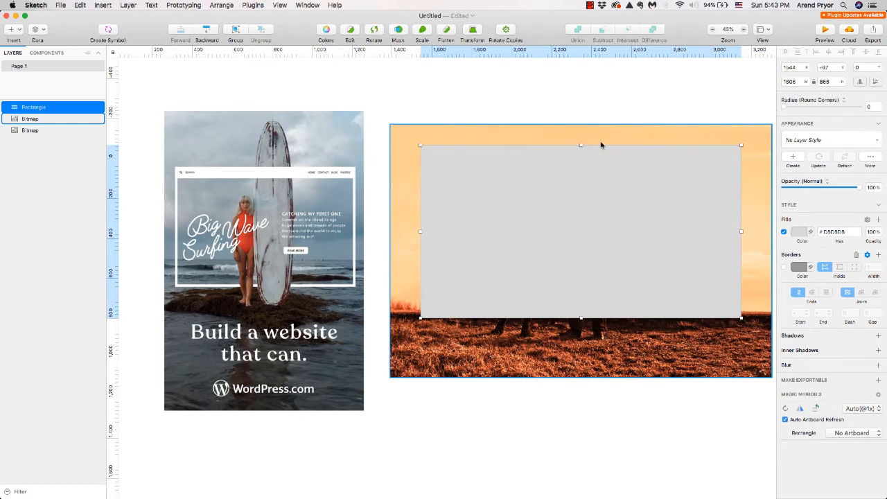
Extend the rectangle to a height of about 870 near the horizon, using 77% opacity as an aid, and restore 100% opacity
drag(858, 190, 841, 189)
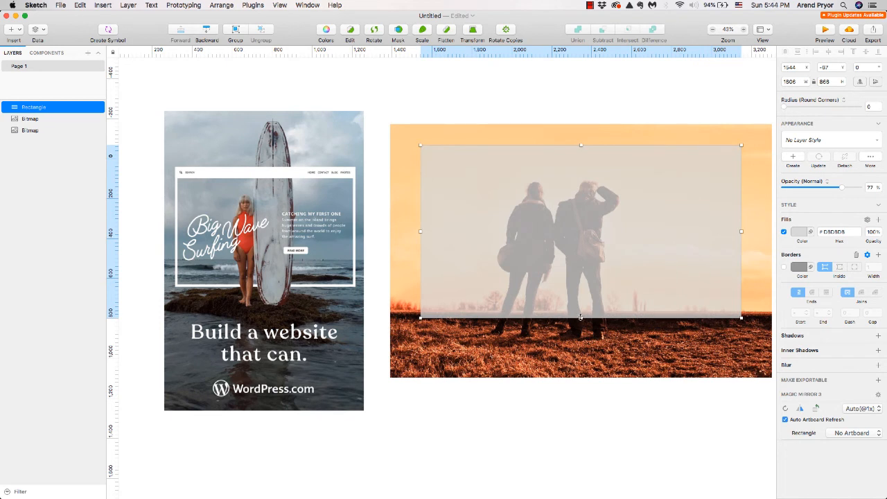
drag(581, 317, 581, 318)
drag(582, 319, 582, 318)
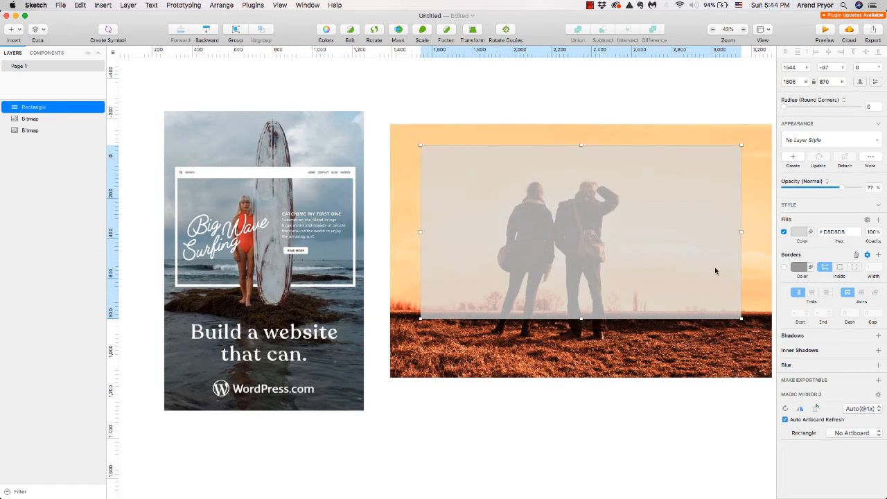
drag(846, 189, 862, 189)
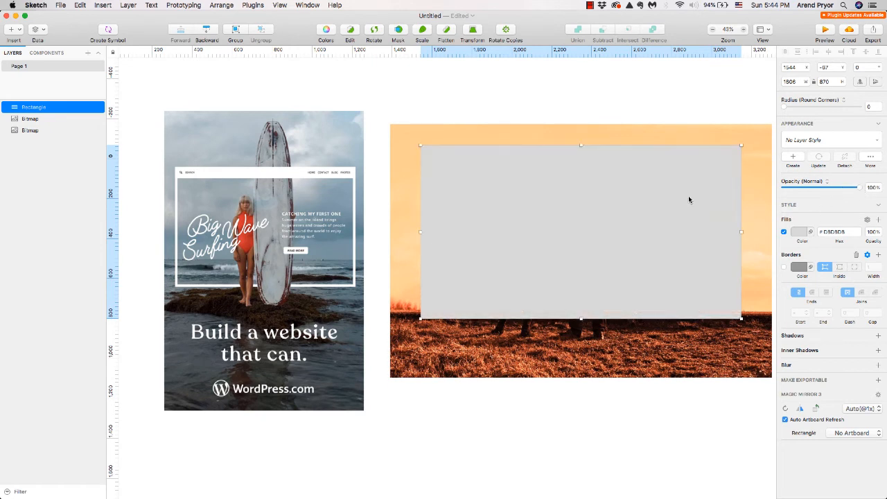
Duplicate the gray rectangle and fill the copy with coral FB7D7D
key(super+d)
click(800, 232)
click(831, 277)
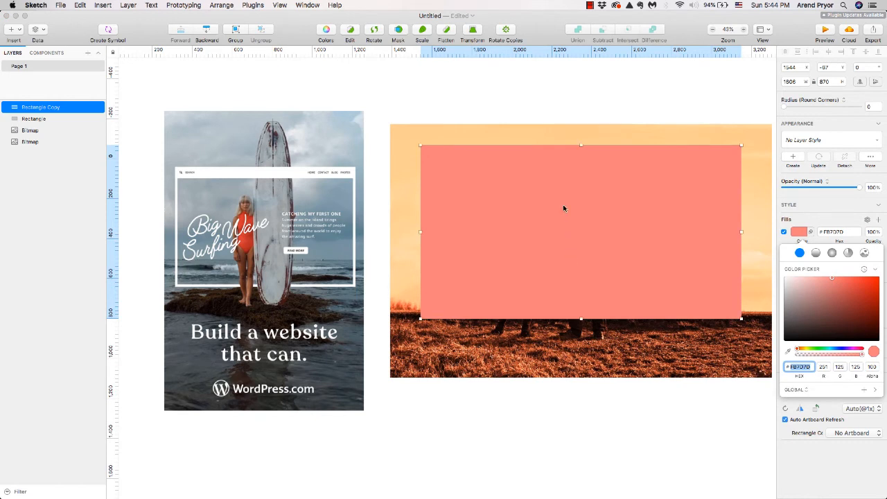
Inset the coral rectangle from the gray one's top and sides to about 1548 × 800, and align both horizontally by their centers
drag(581, 145, 581, 159)
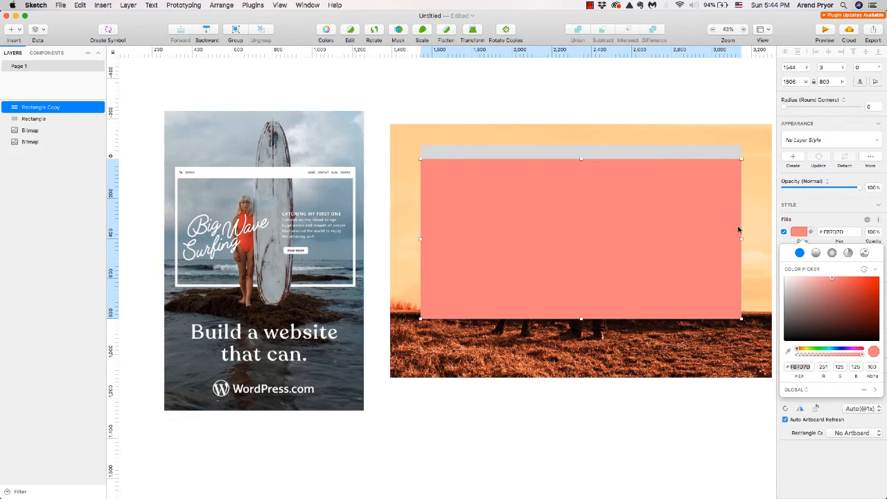
drag(742, 238, 737, 239)
drag(421, 239, 427, 238)
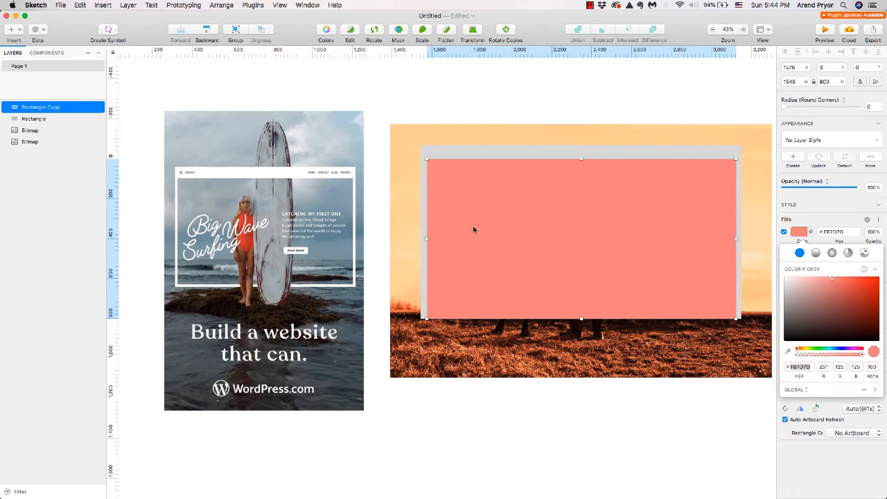
shift+click(523, 153)
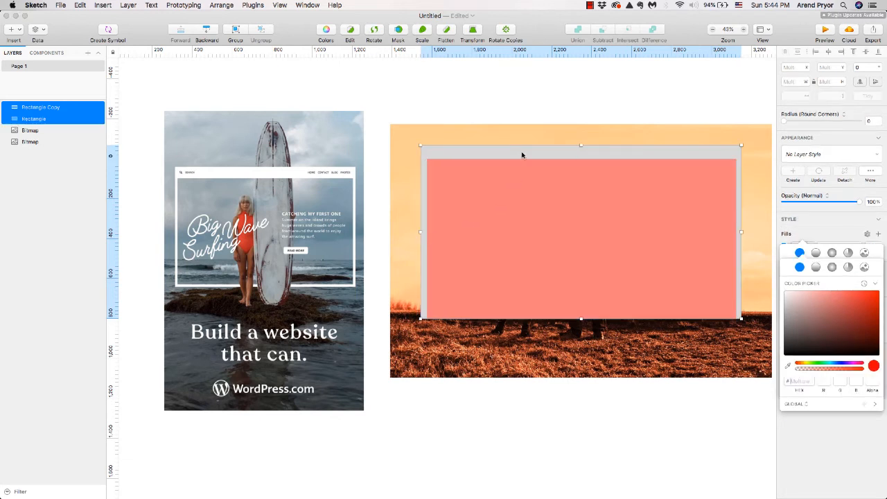
click(830, 54)
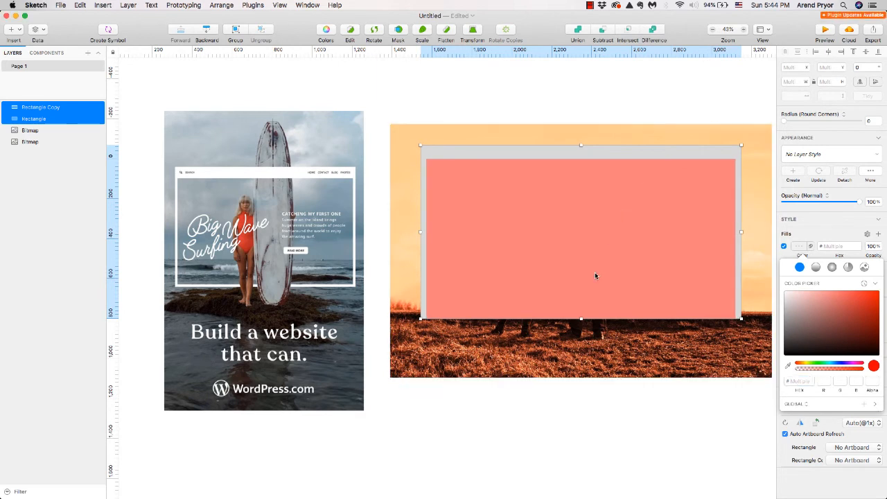
click(595, 115)
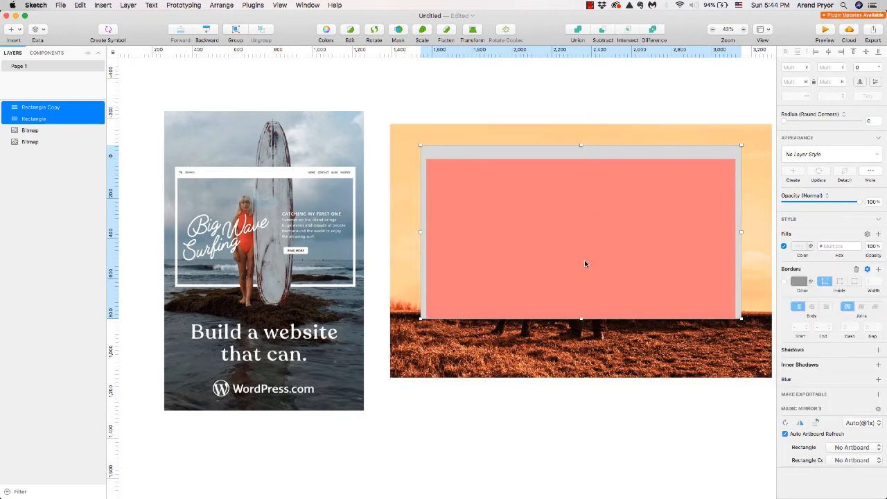
Shorten only the coral rectangle from below to a height of about 774, leaving a thin gray strip beneath it
drag(581, 319, 582, 316)
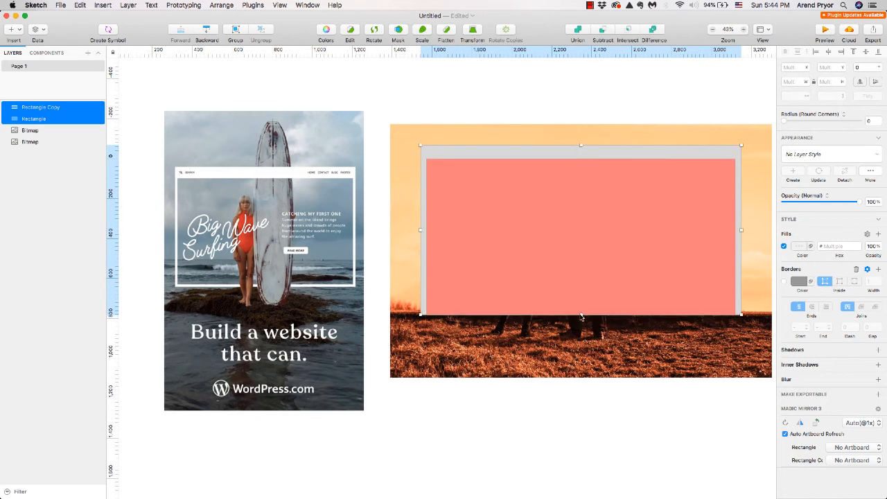
click(580, 104)
click(581, 210)
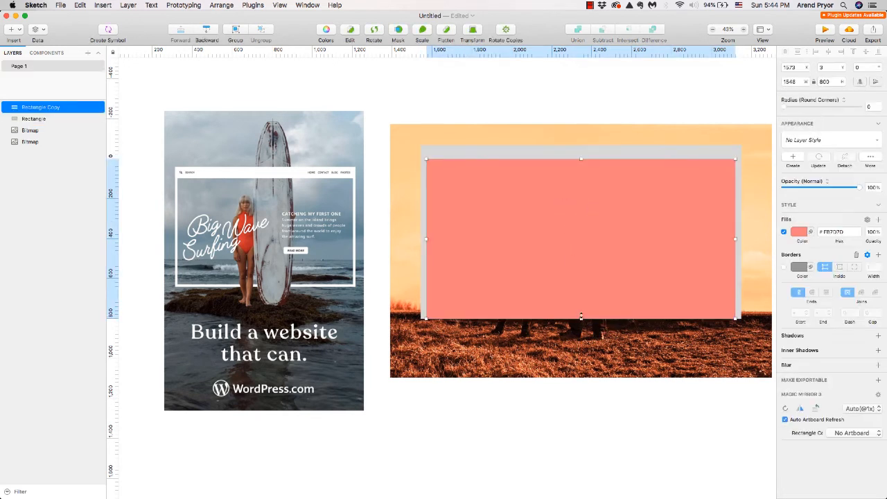
drag(582, 318, 582, 314)
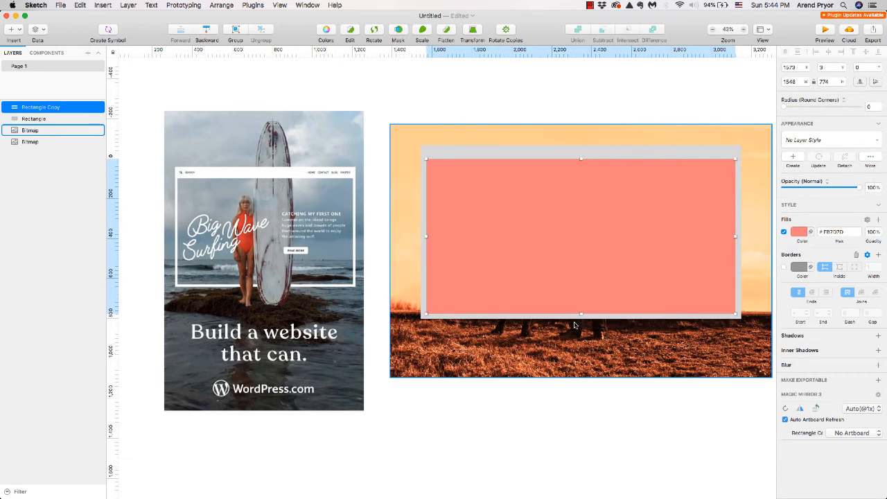
key(alt)
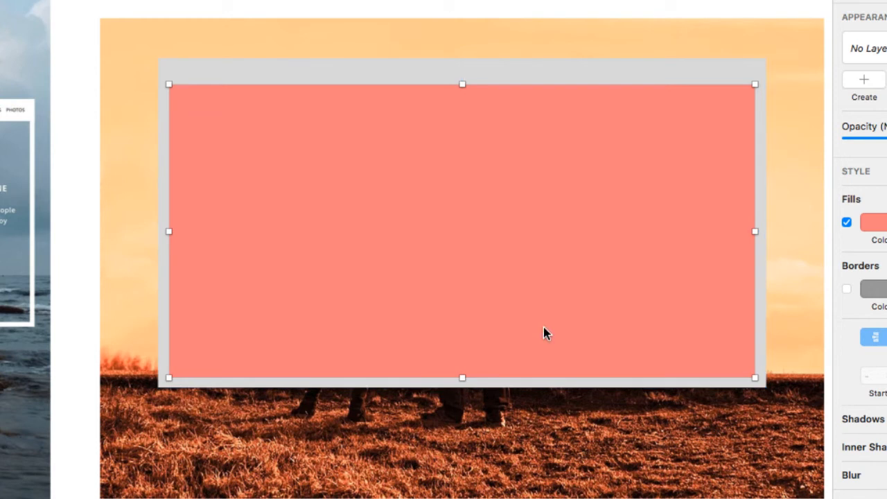
key(Escape)
Subtract the coral rectangle from the gray rectangle to leave a hollow browser-style frame
click(410, 367)
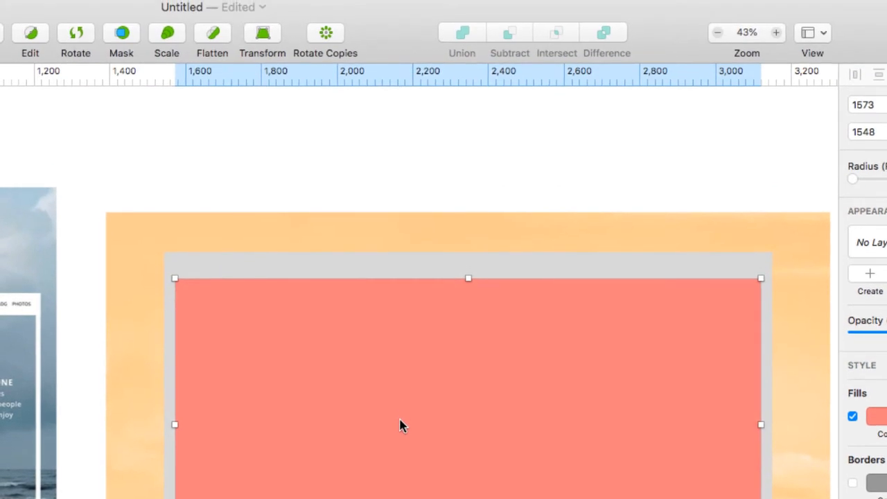
click(368, 270)
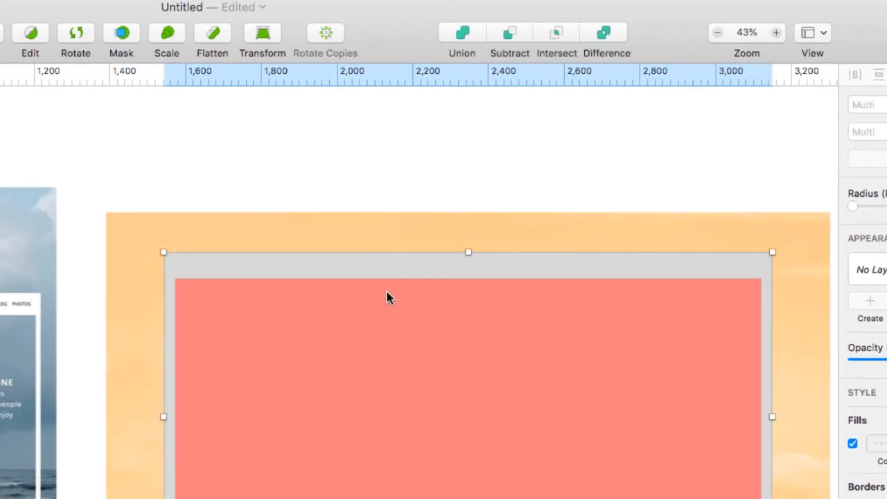
click(508, 36)
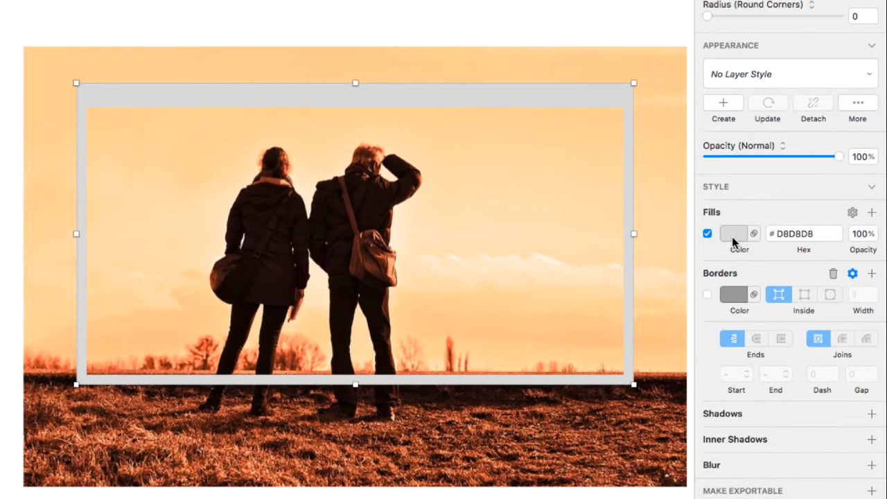
Change the hollow frame's fill color to white, FFFFFF
click(735, 239)
drag(726, 314, 689, 303)
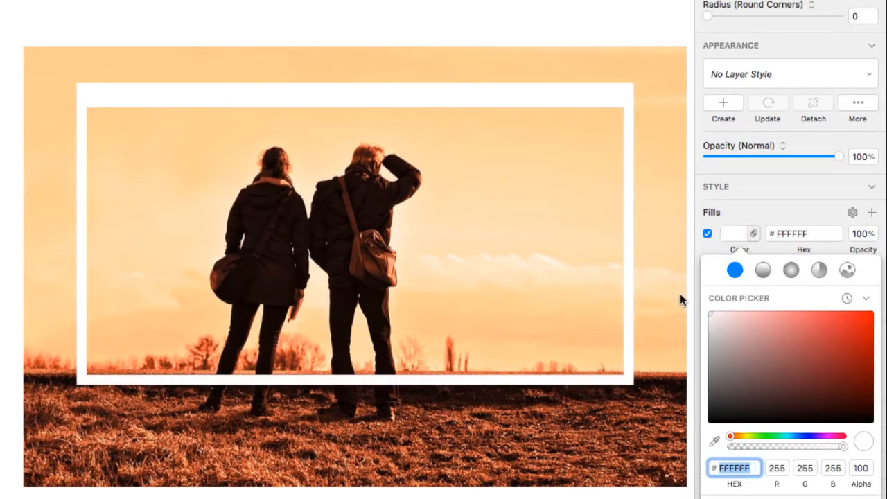
click(469, 22)
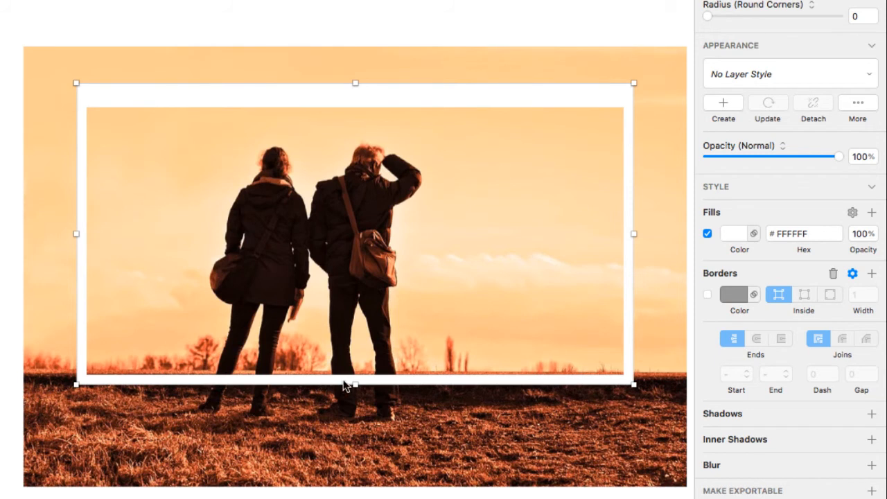
Try lowering the travelers photo's opacity to 77%, and undo the opacity change
scroll(344, 386, up, 4)
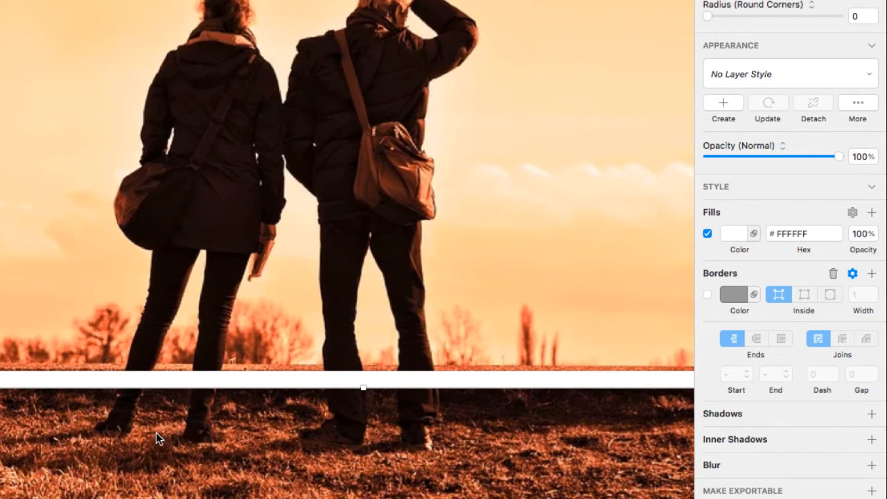
click(106, 429)
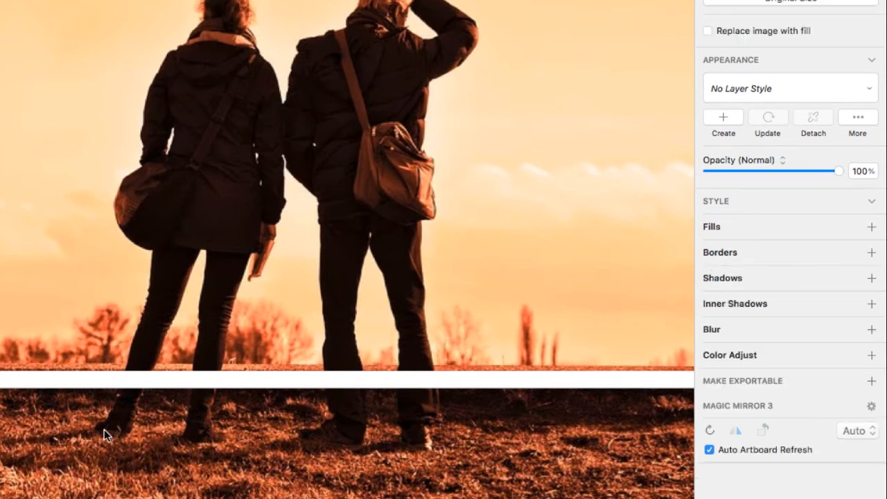
drag(840, 171, 809, 171)
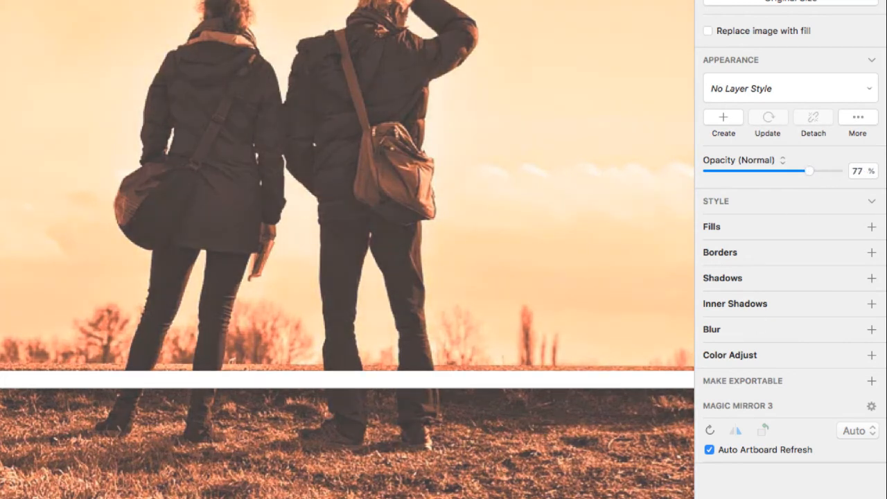
key(super+z)
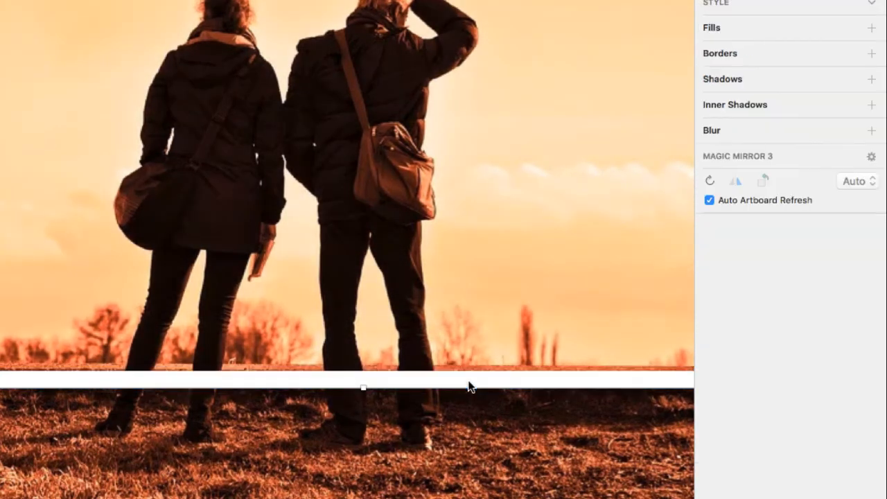
Lower the white frame's opacity to 63% so the legs show through its lower strip
click(466, 383)
drag(836, 157, 789, 157)
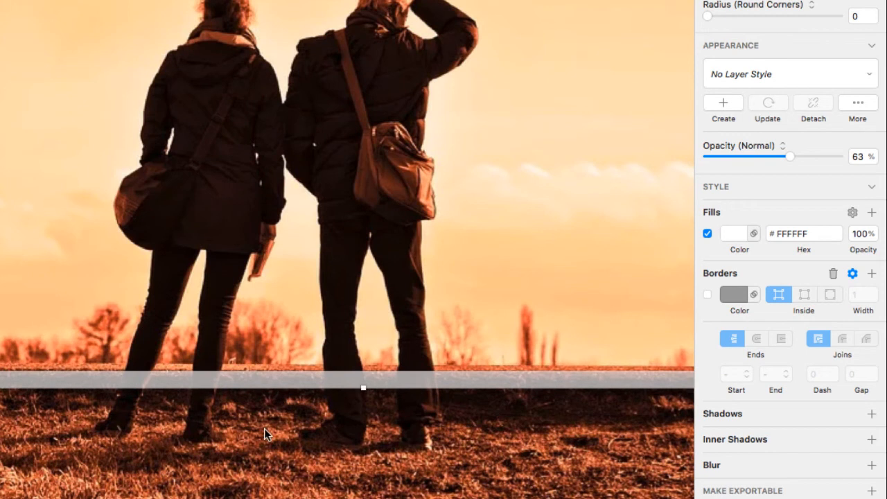
key(Escape)
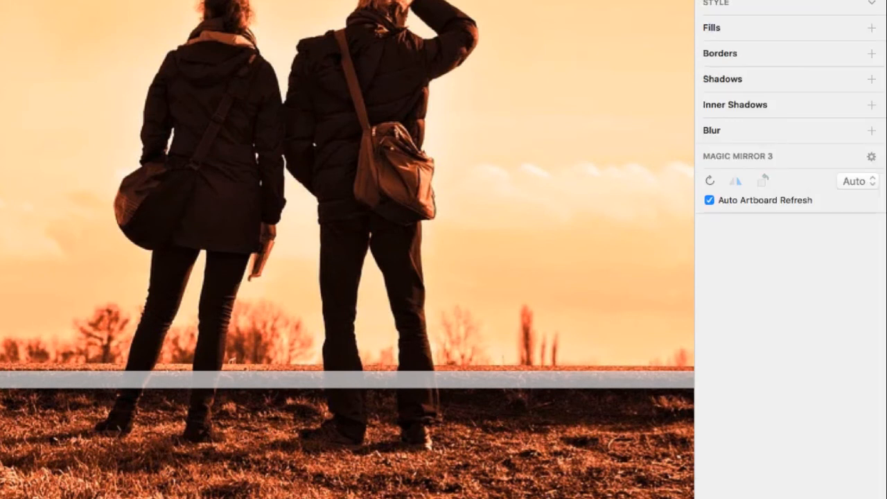
Trace a closed four-point vector path around the woman's rear lower leg where the white strip crosses it
key(v)
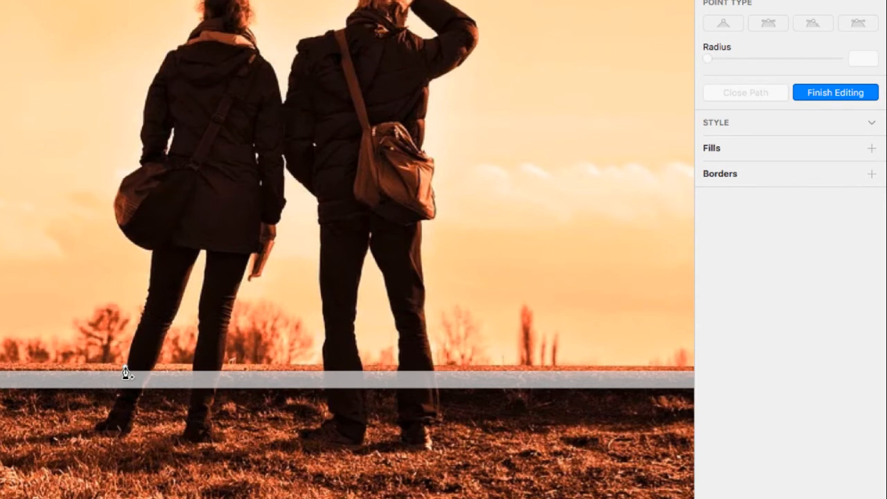
scroll(125, 374, up, 2)
scroll(125, 373, up, 3)
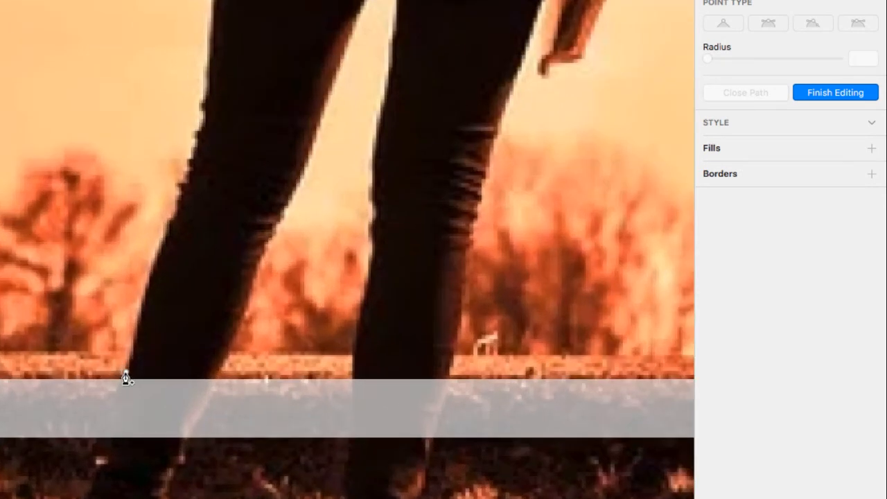
click(125, 374)
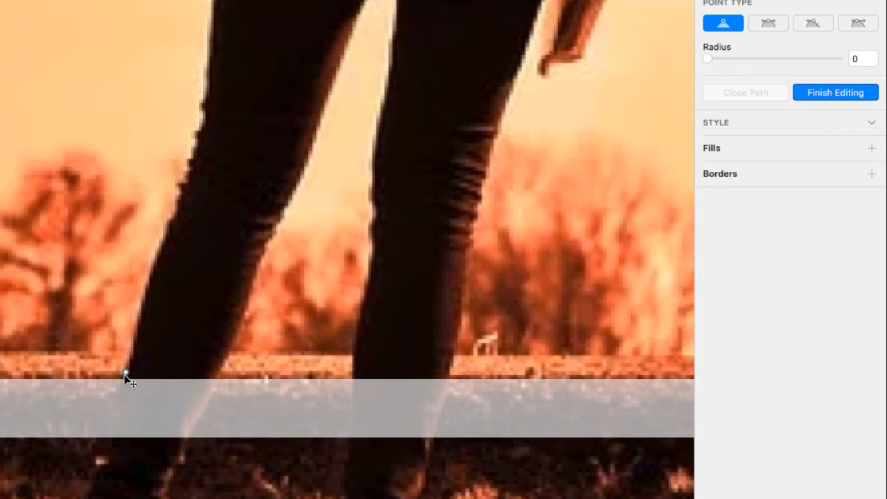
click(98, 443)
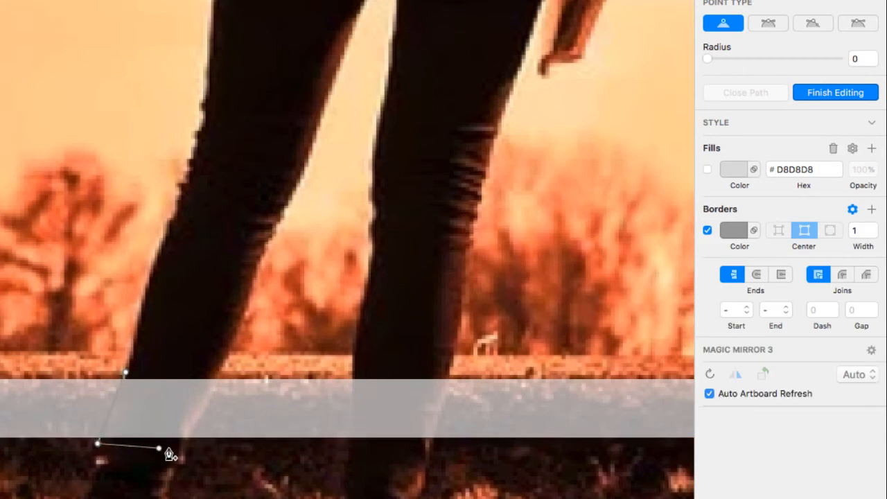
click(188, 444)
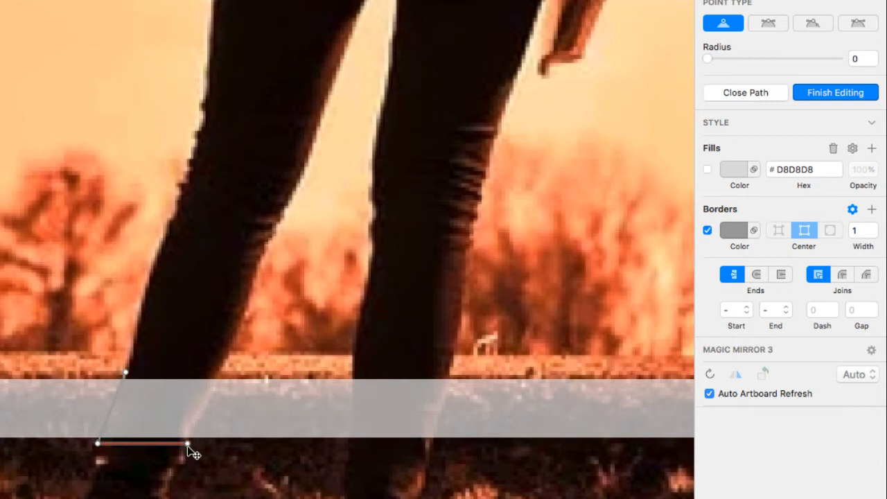
click(217, 381)
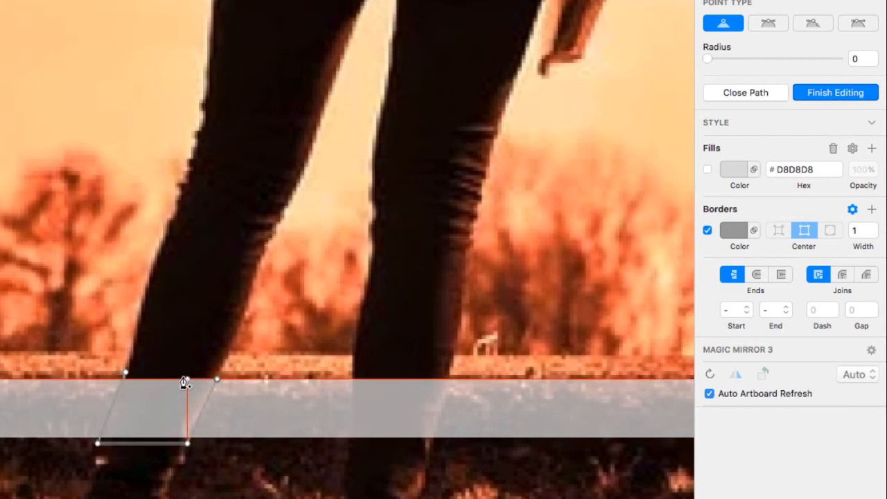
click(126, 374)
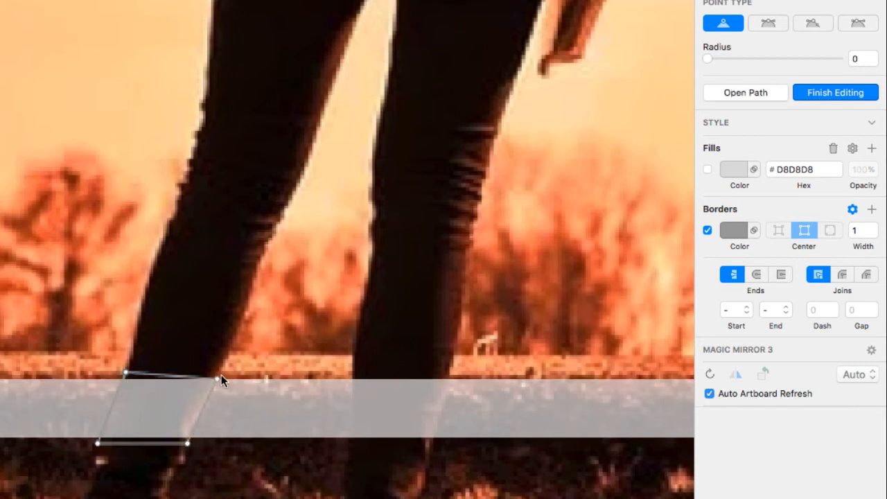
Level the path's upper corners and add a curve point on each long side, fitting both to the leg's contour
drag(217, 378, 218, 373)
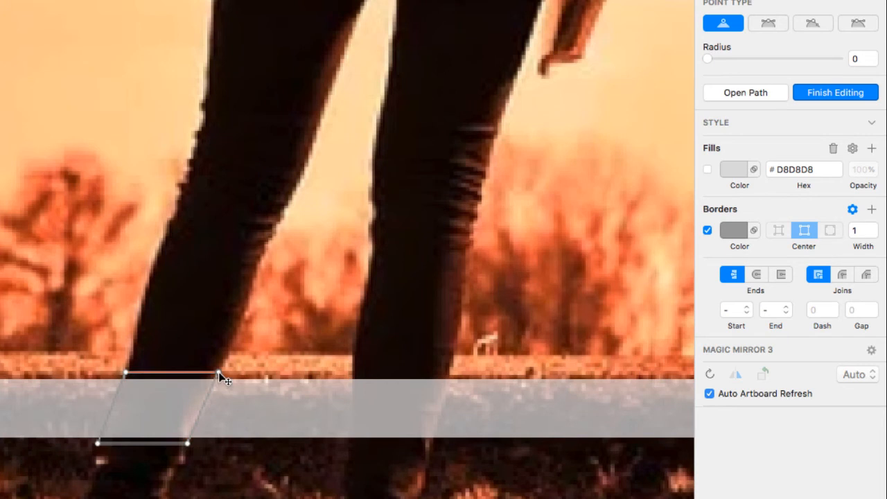
drag(200, 406, 207, 407)
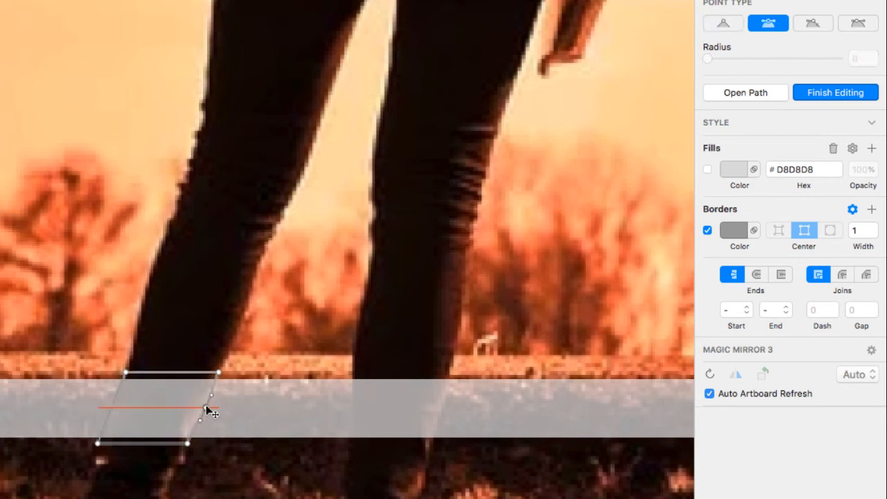
click(121, 408)
drag(121, 409, 112, 407)
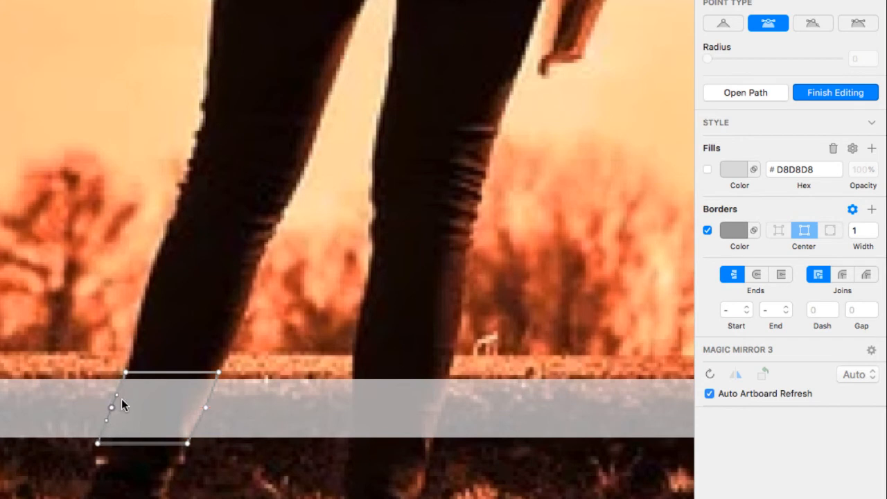
Enable the leg shape's D8D8D8 fill, disable its border, and finish editing the path
click(707, 169)
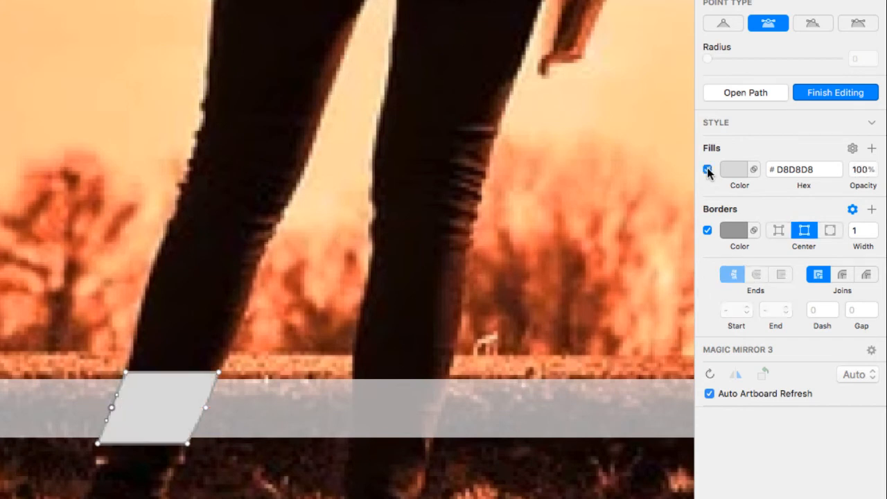
click(708, 231)
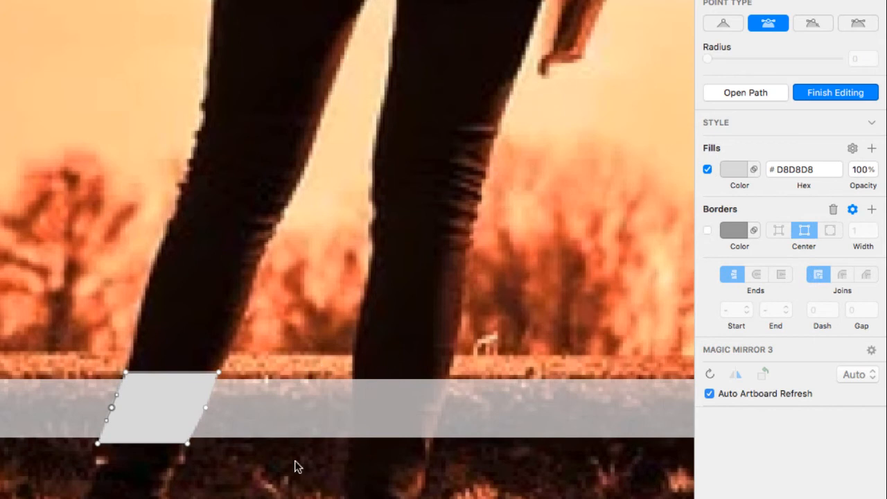
key(Escape)
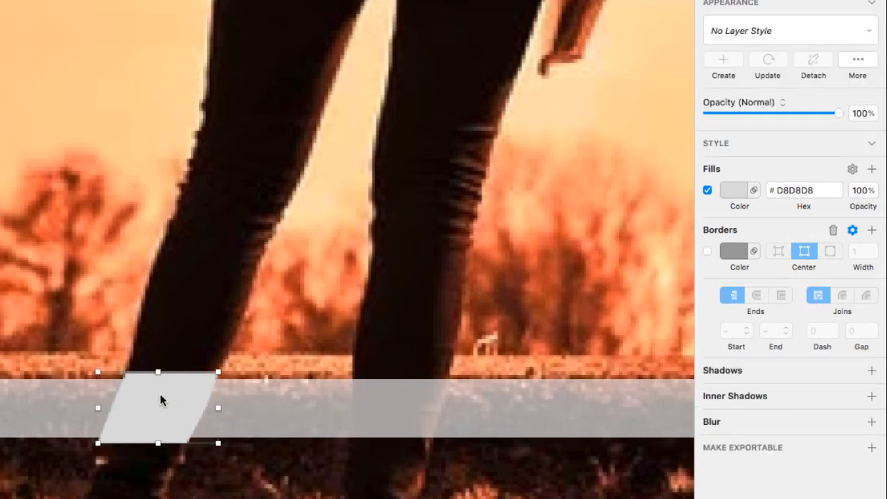
Subtract the leg shape from the white frame so the leg appears in front of the strip
shift+click(54, 403)
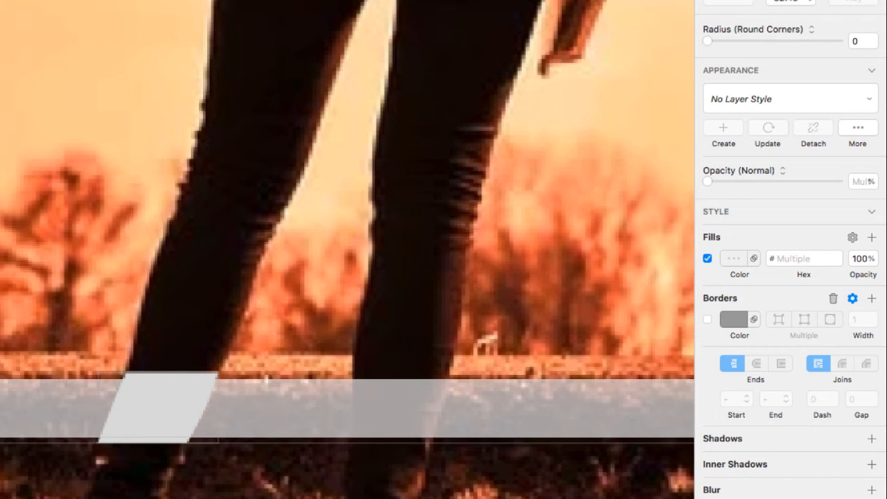
key(alt+super+s)
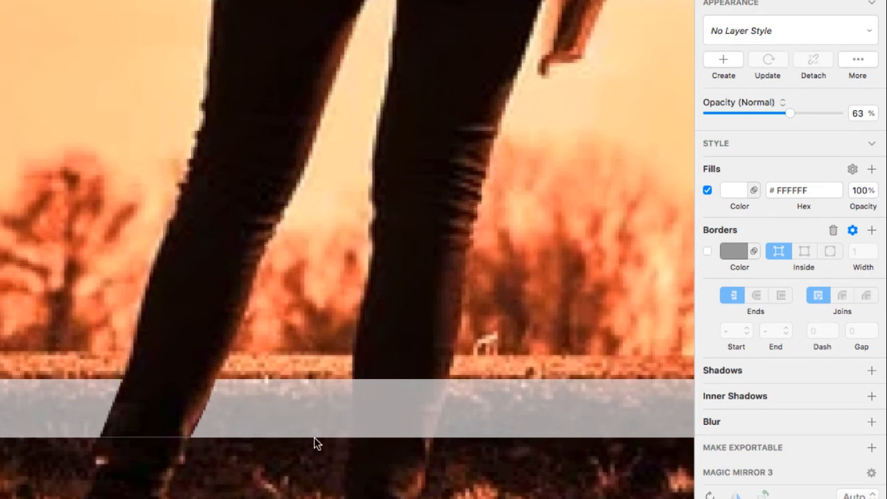
Reduce the white frame's opacity further to 42%
click(329, 479)
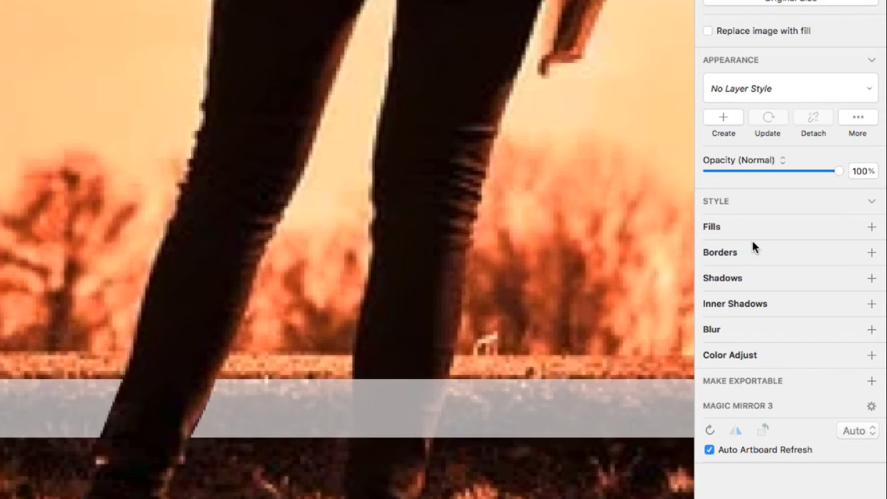
click(575, 406)
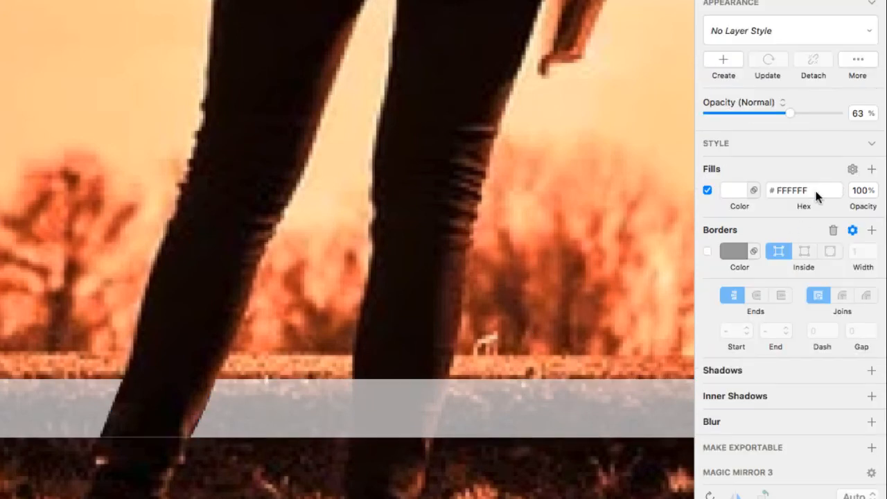
drag(791, 115, 761, 115)
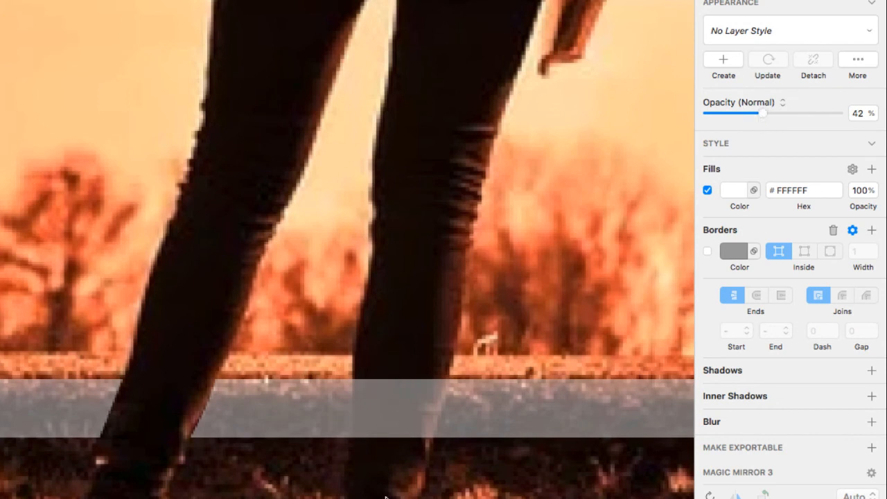